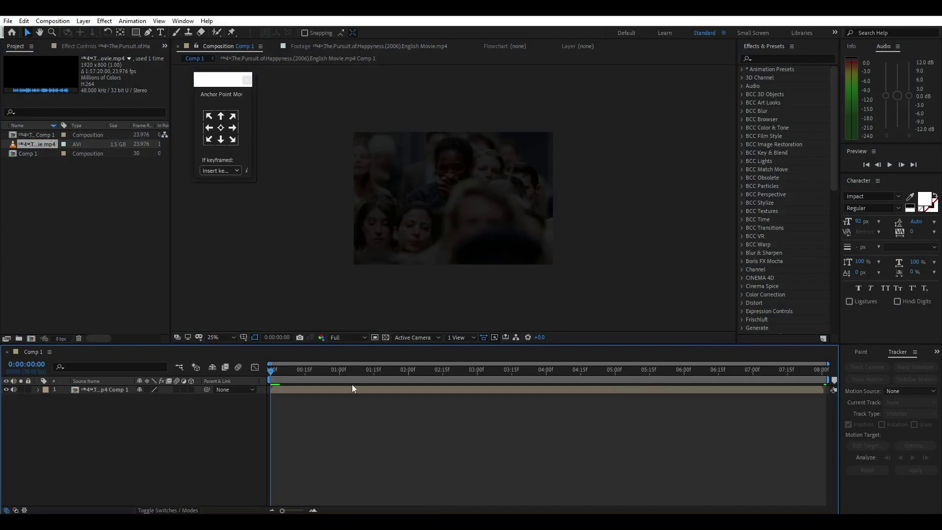
Step: Add a horizontal text layer over the footage reading 'This littile part is happiness'
drag(305, 377, 254, 372)
click(161, 32)
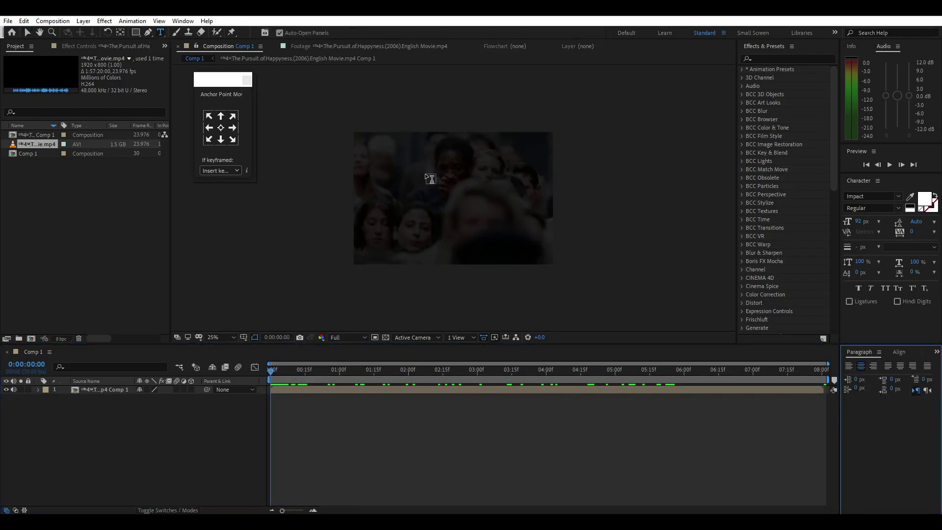
click(390, 208)
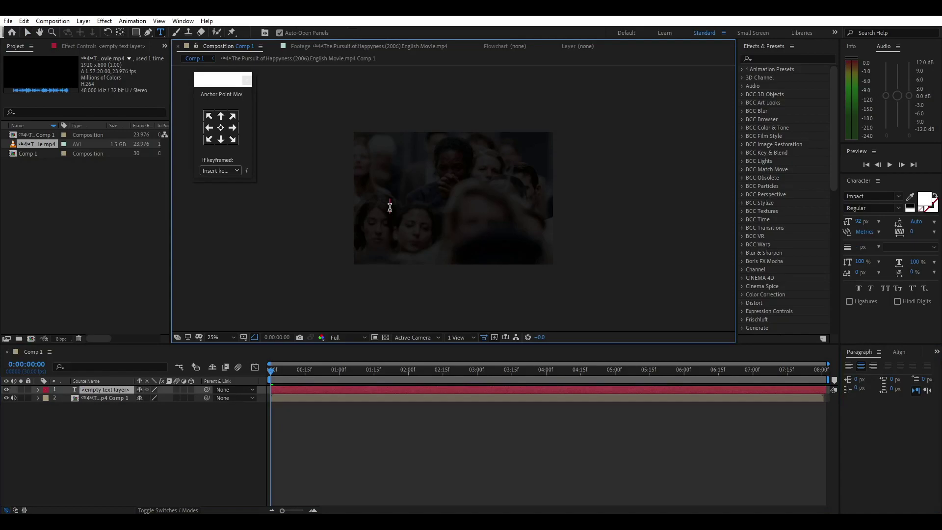
text(This liitle parttile part)
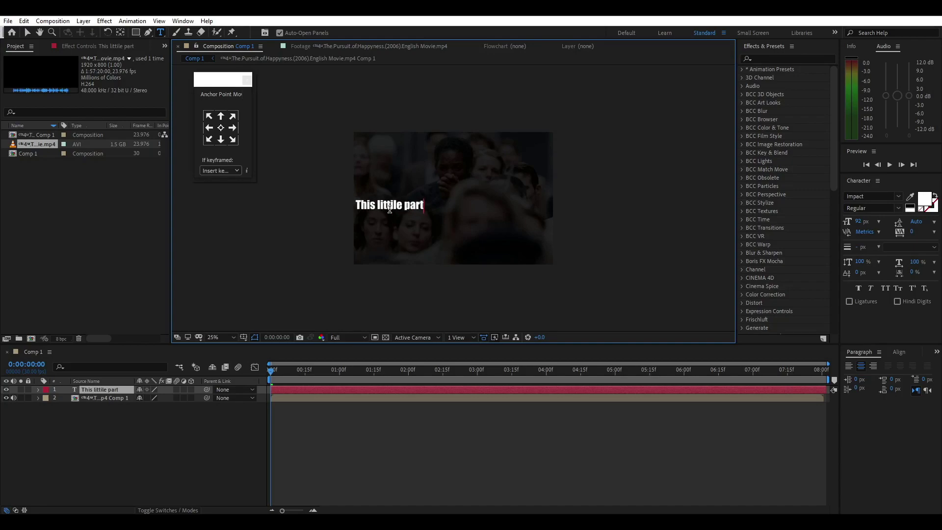
text( is hap)
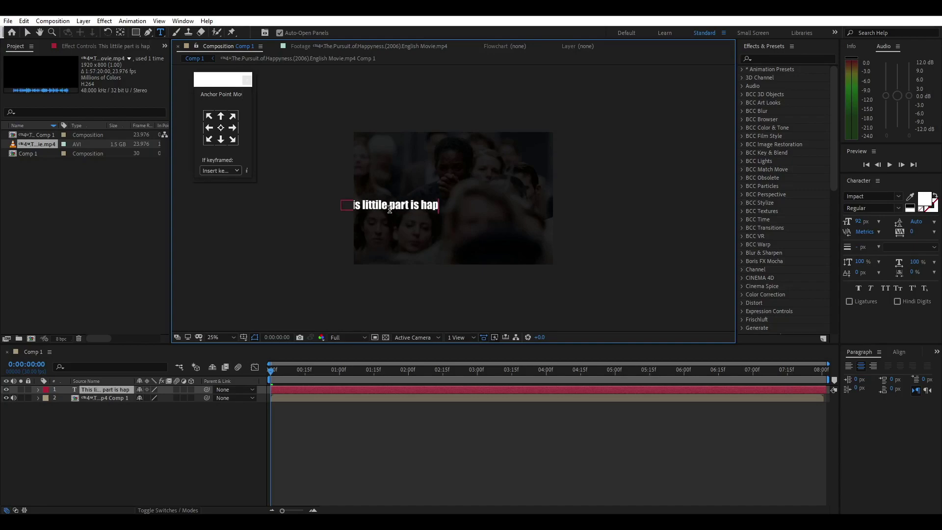
text(piness)
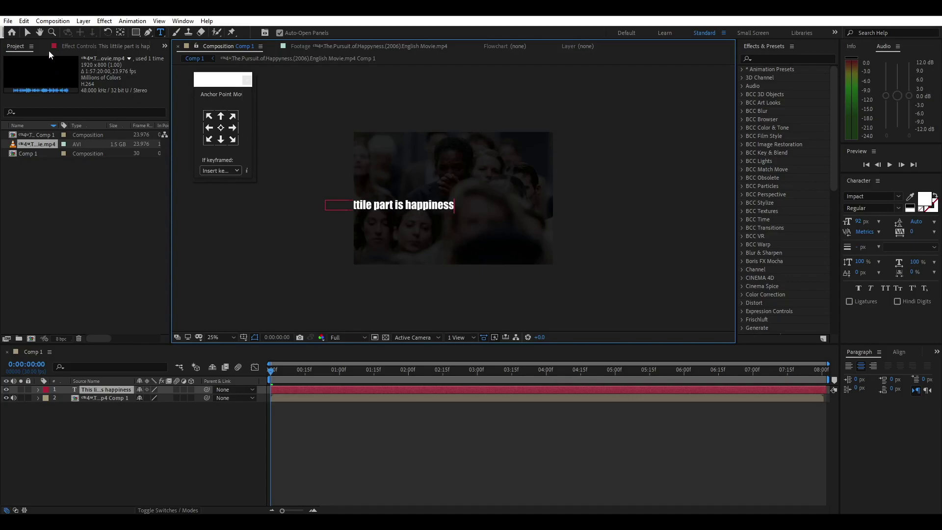
Step: Centre the text horizontally and vertically in the composition with the Align panel
click(27, 32)
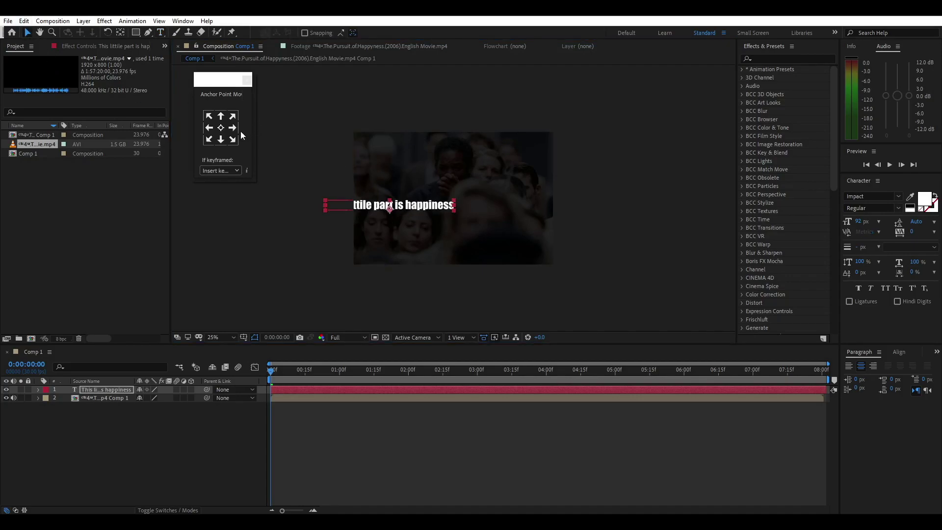
click(899, 352)
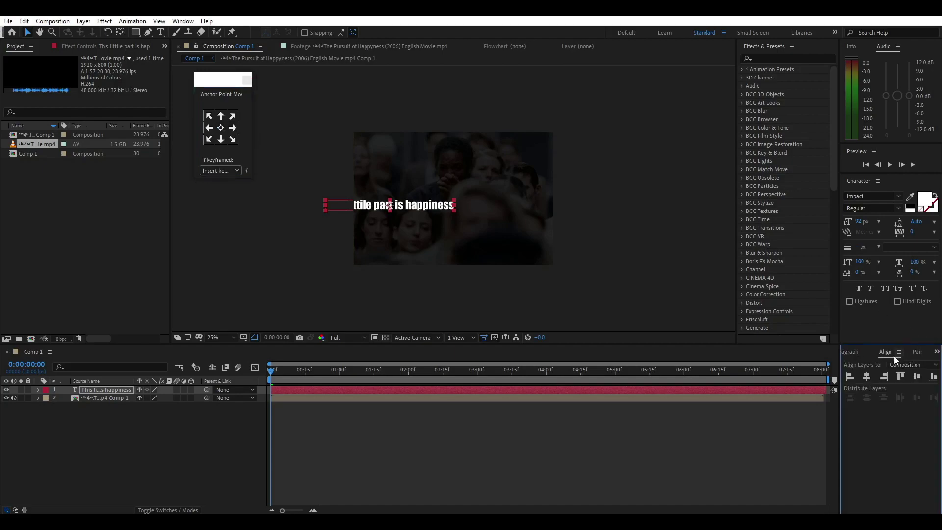
click(867, 376)
click(917, 377)
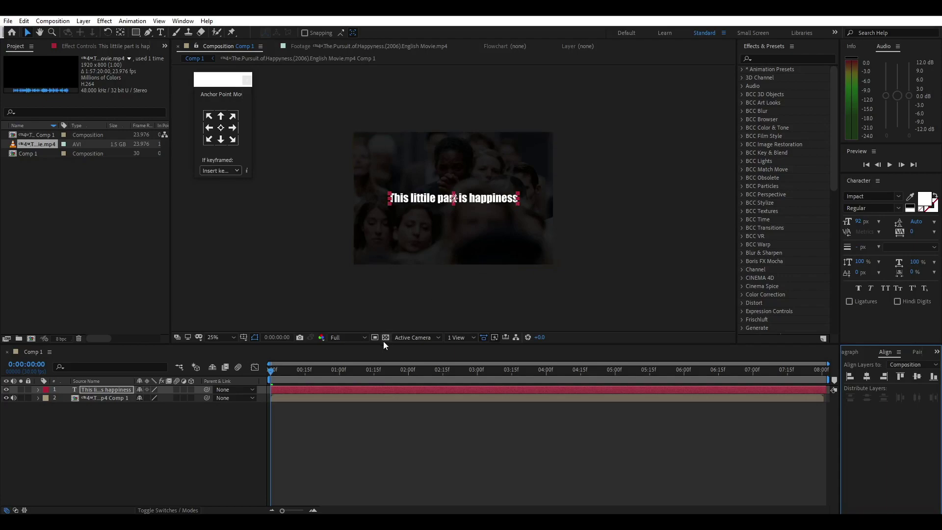
Step: Set the preview resolution to Third
click(346, 358)
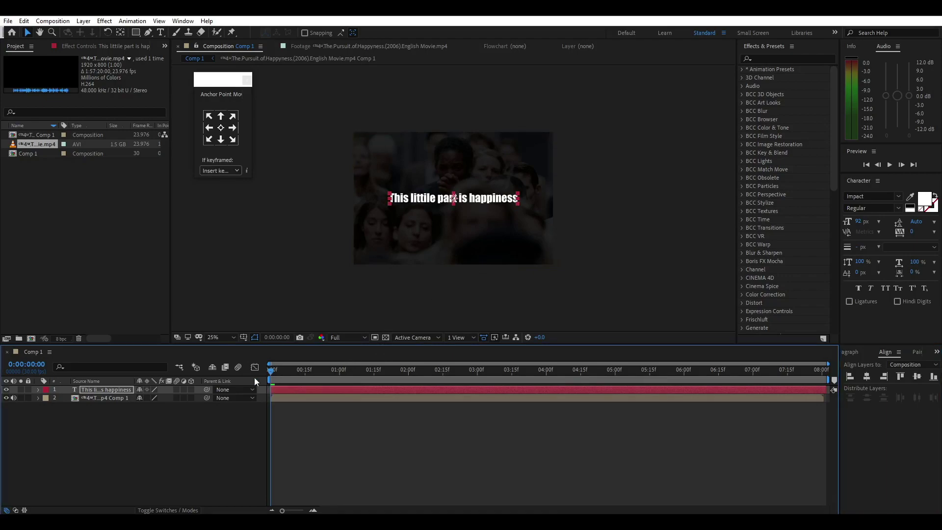
click(342, 339)
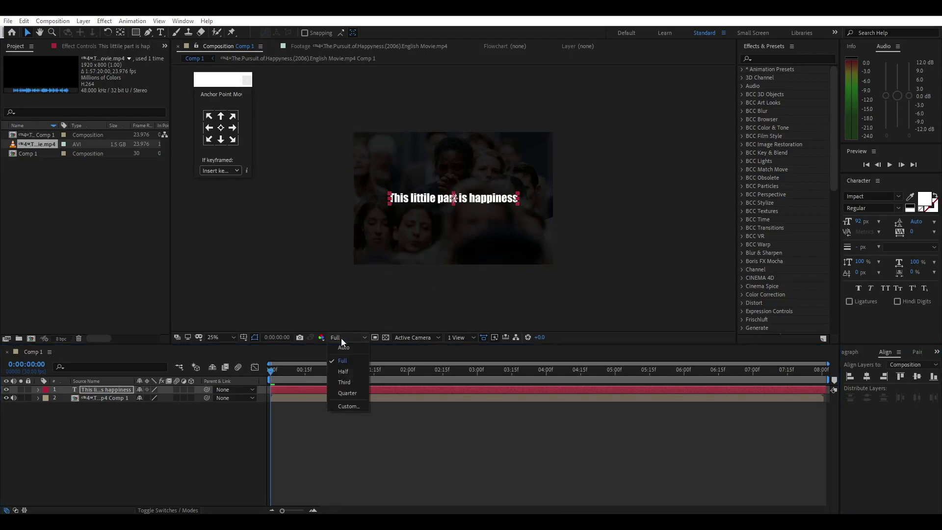
click(351, 383)
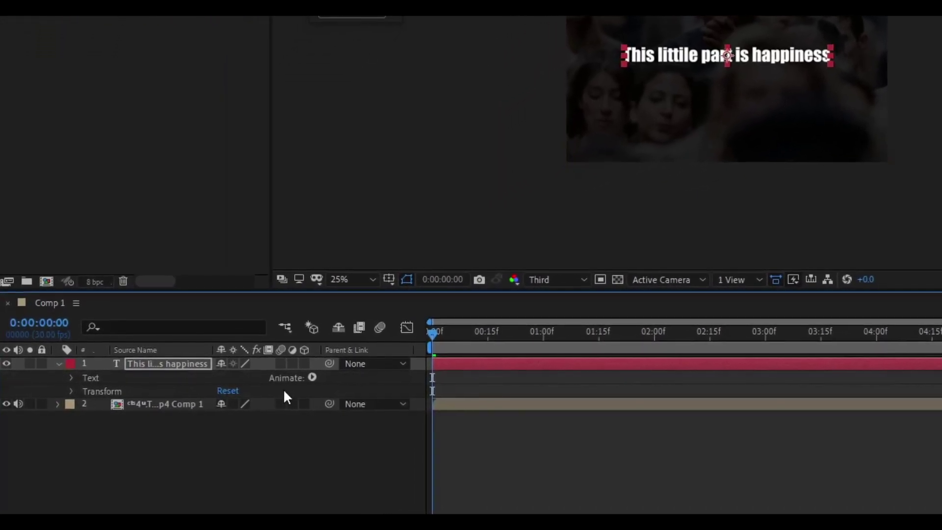
Step: Add a Blur animator to the text layer and set Blur to 15
click(305, 378)
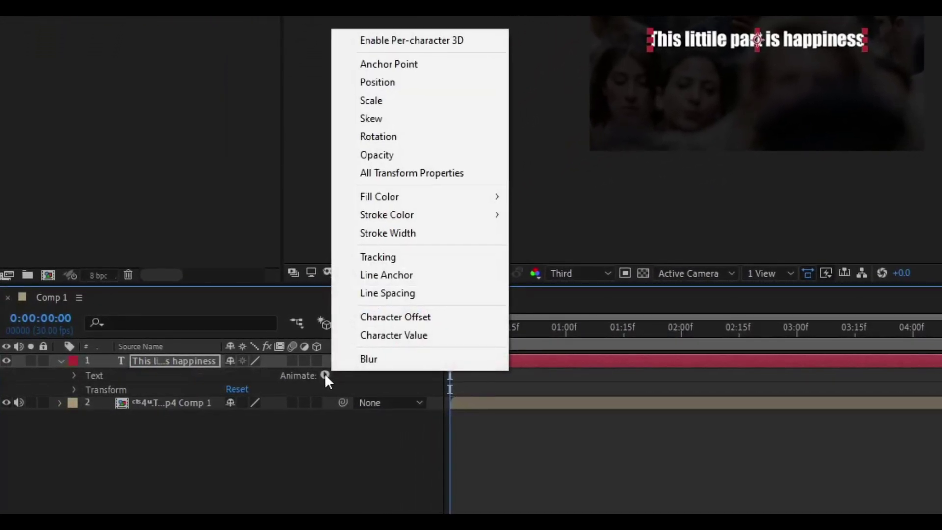
click(375, 362)
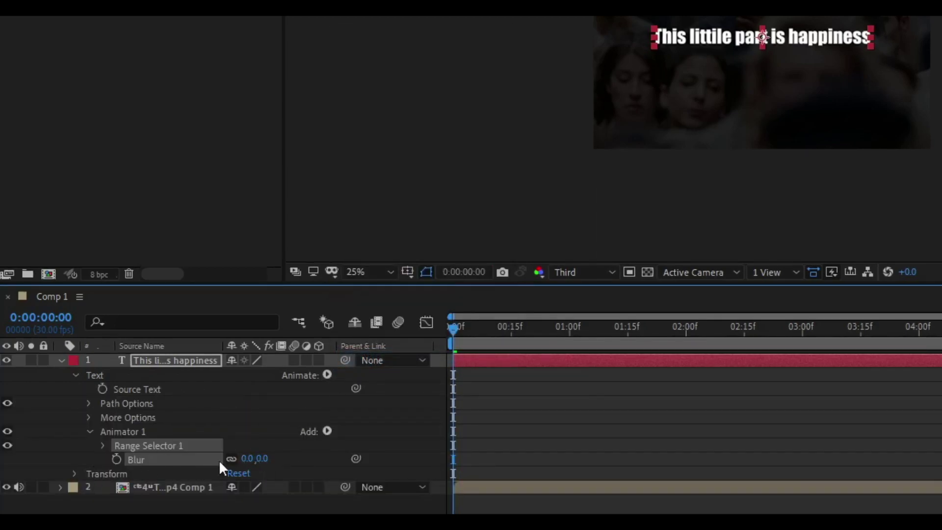
click(246, 459)
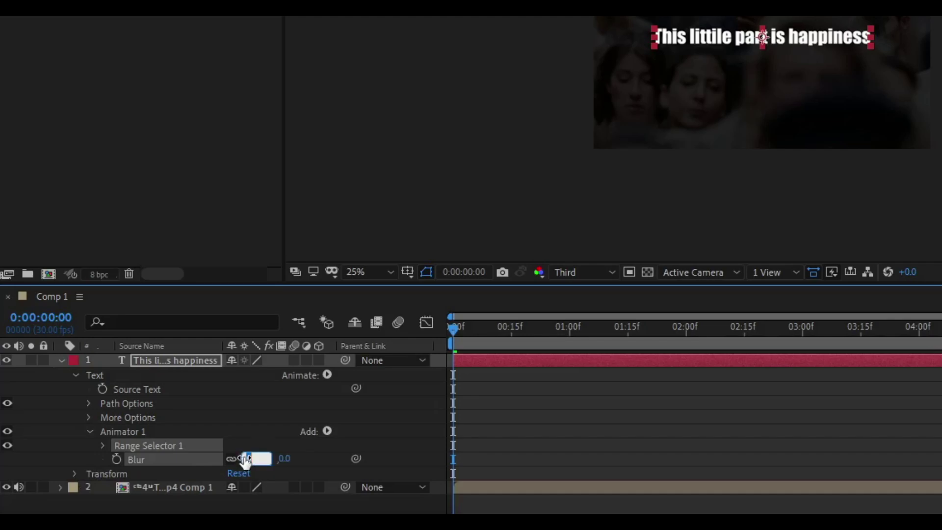
key(BackSpace)
text(15)
key(Return)
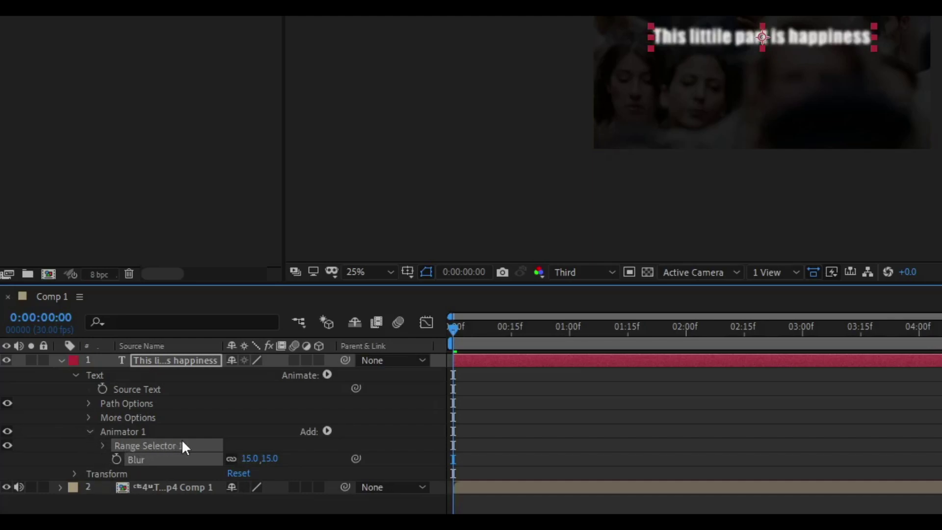
Step: Set Range Selector 1's Advanced 'Based On' option from Characters to Words
click(103, 446)
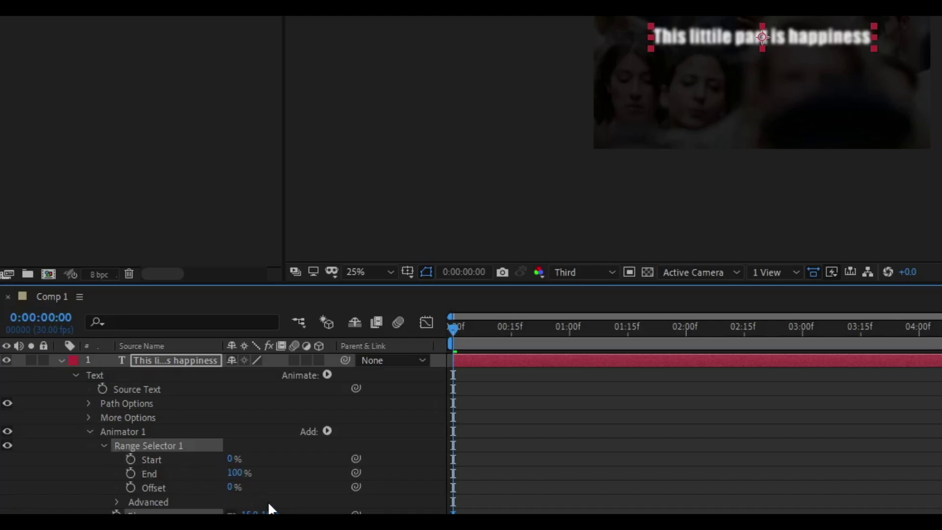
click(116, 502)
scroll(140, 486, down, 4)
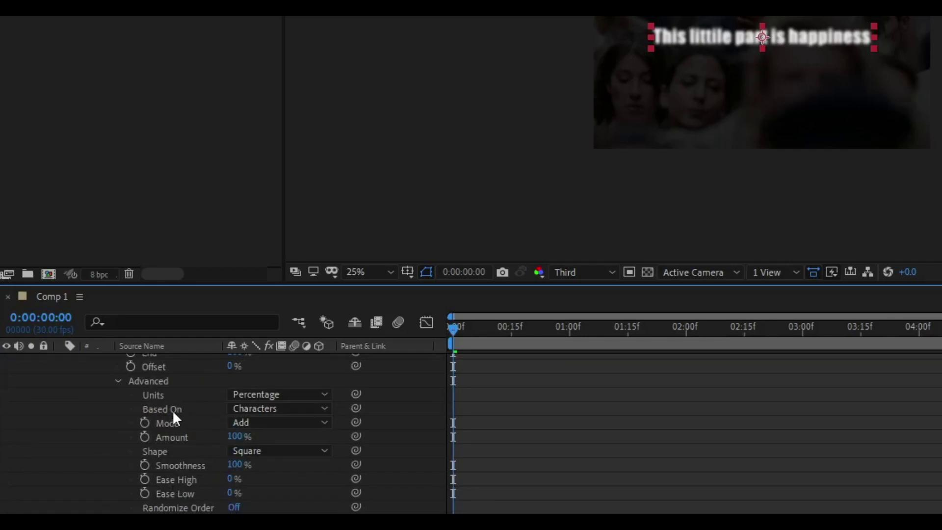
click(287, 412)
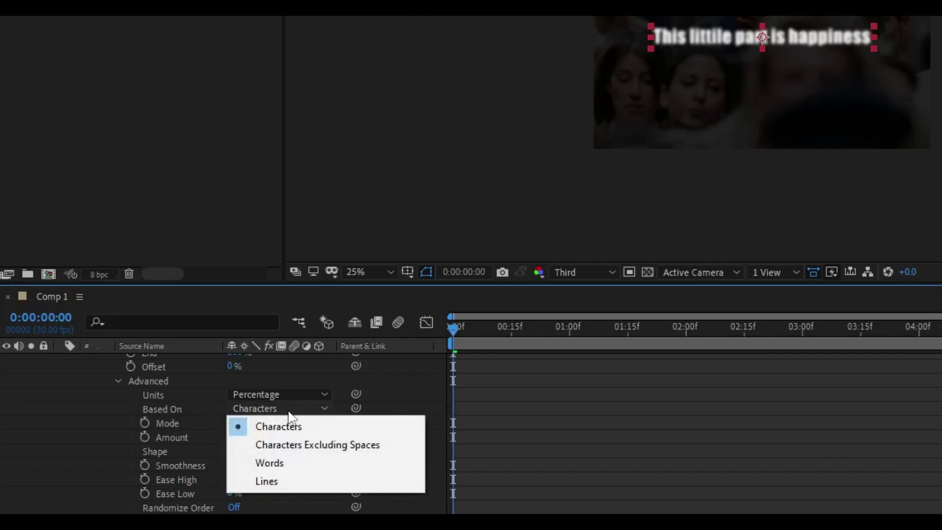
click(289, 461)
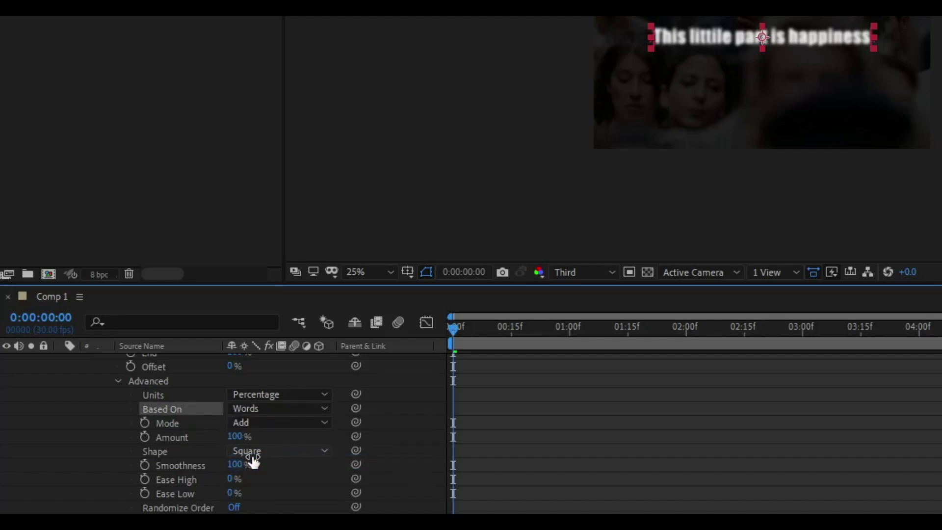
scroll(106, 492, up, 5)
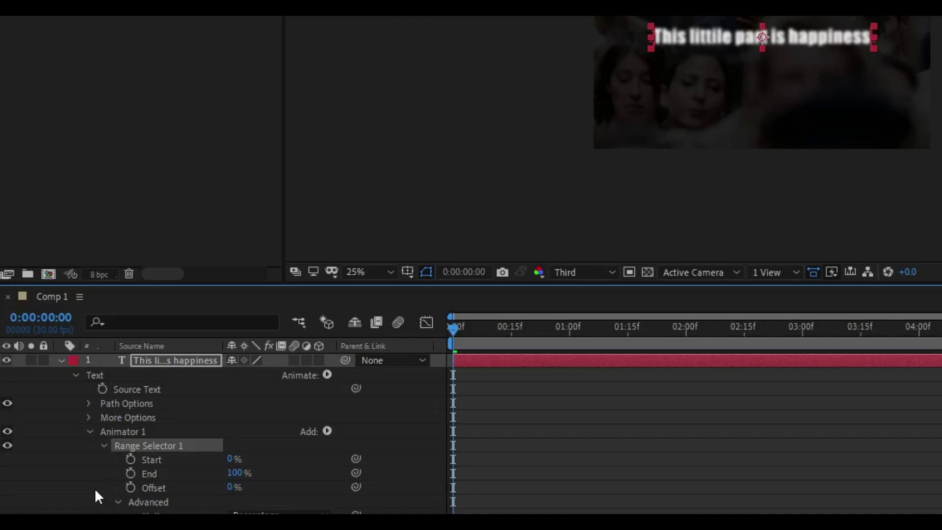
Step: Add Opacity to Animator 1 and scrub it down to 0%
click(327, 431)
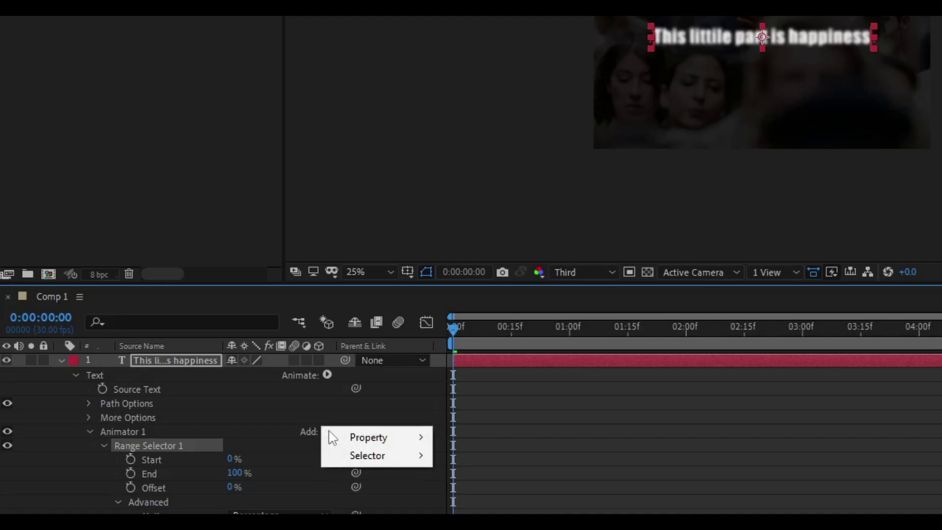
mouse_move(369, 442)
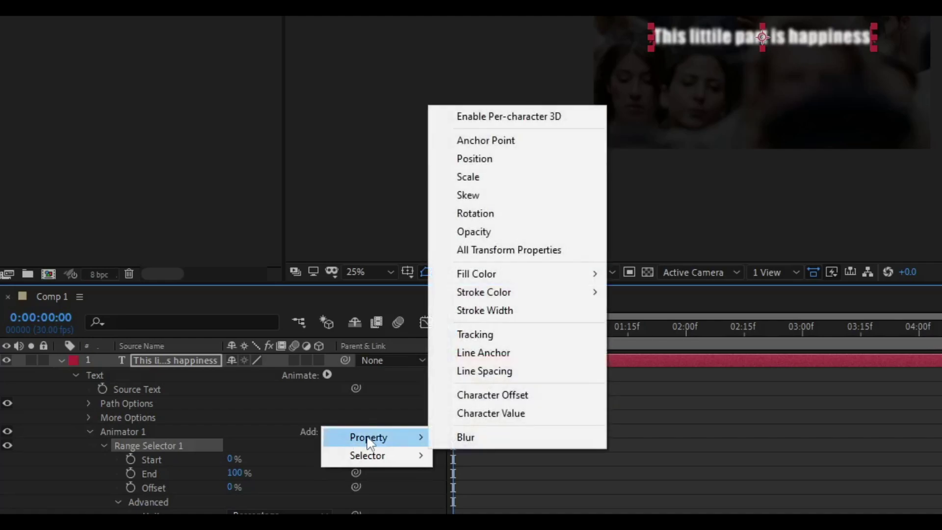
click(495, 235)
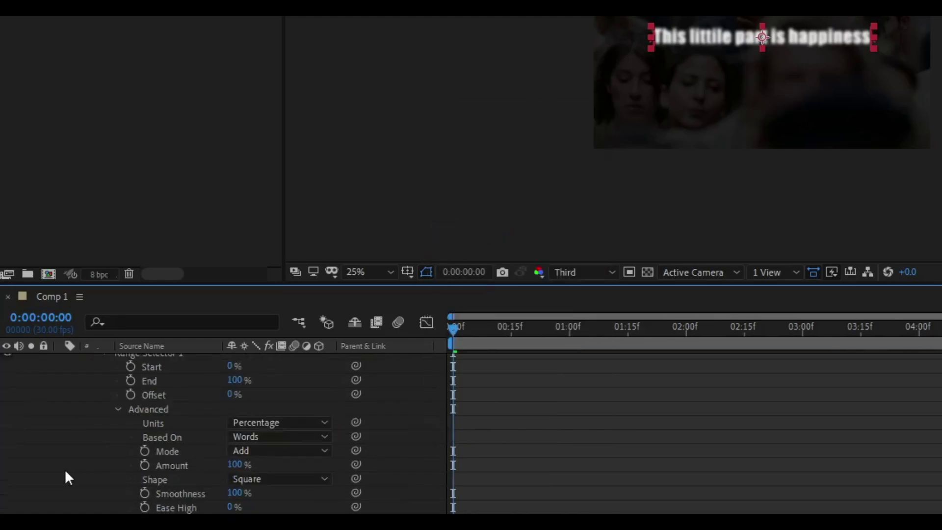
scroll(108, 443, down, 3)
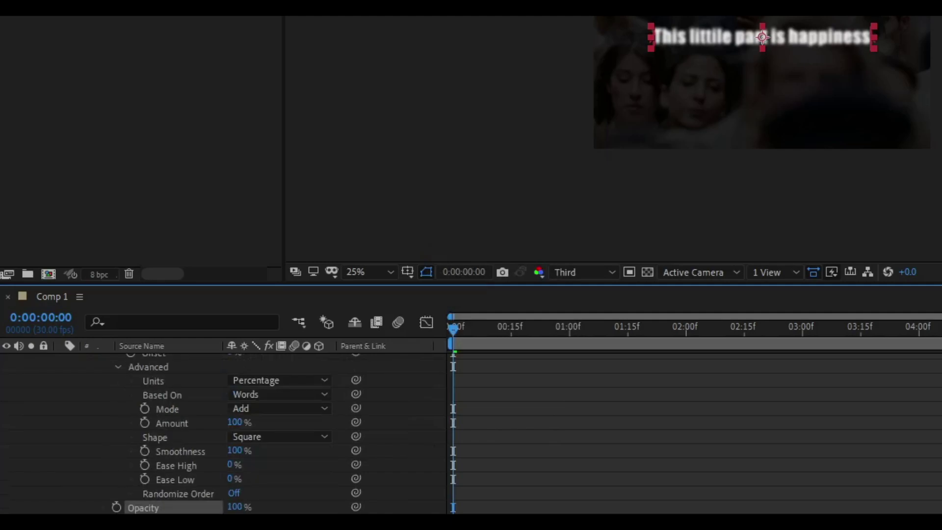
drag(235, 508, 59, 508)
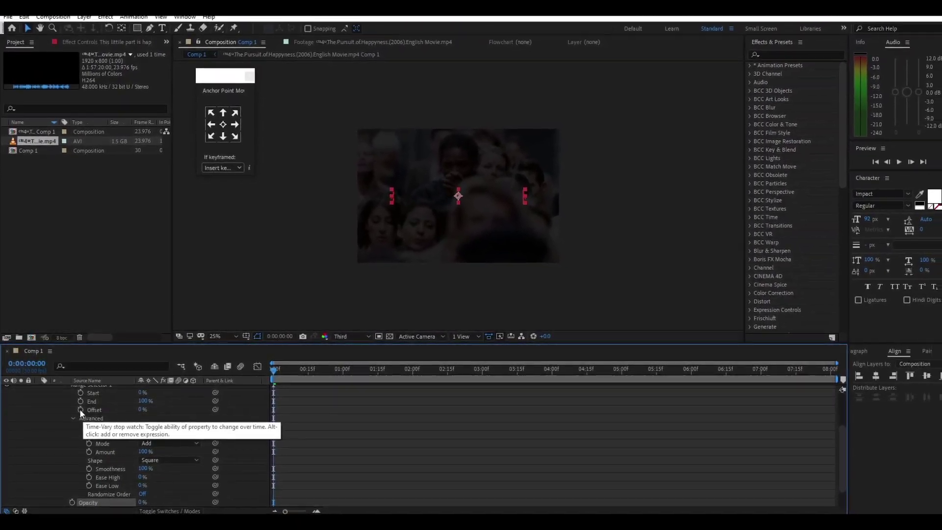
Step: Keyframe Offset from 0% at the start to 100% at 0:00:02:18
click(81, 409)
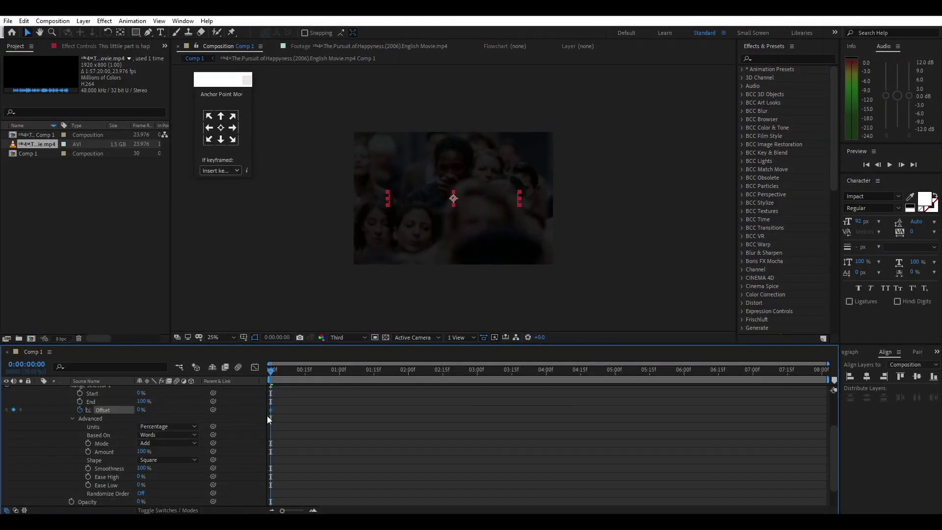
drag(289, 371, 451, 391)
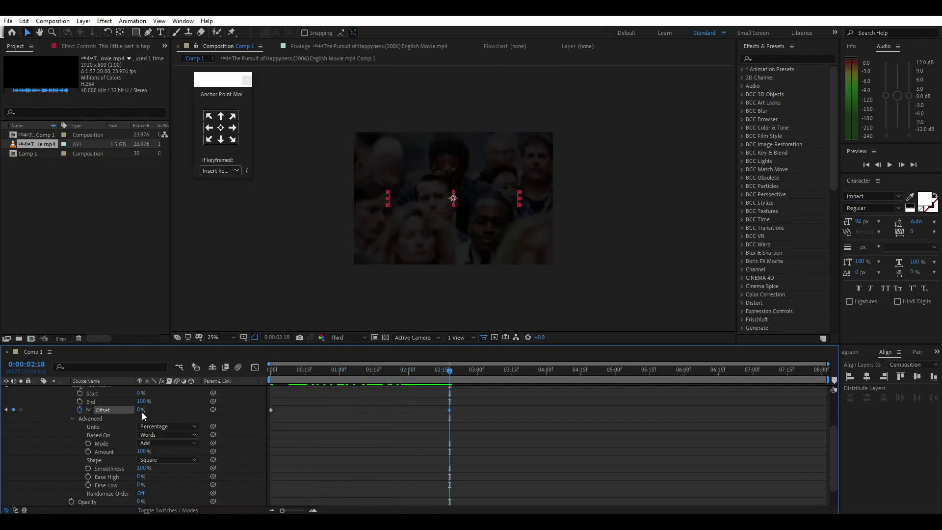
drag(142, 411, 249, 408)
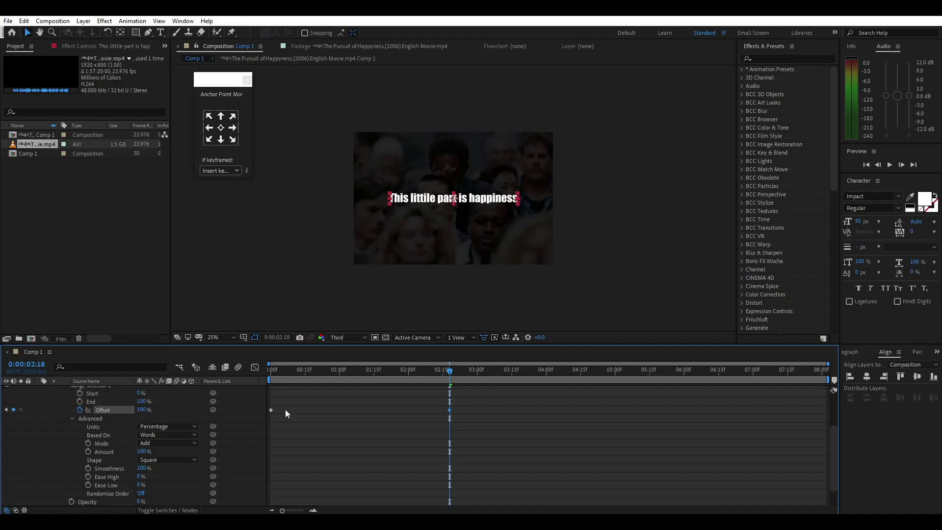
Step: Preview the word-by-word reveal from the start of the composition
drag(285, 371, 267, 375)
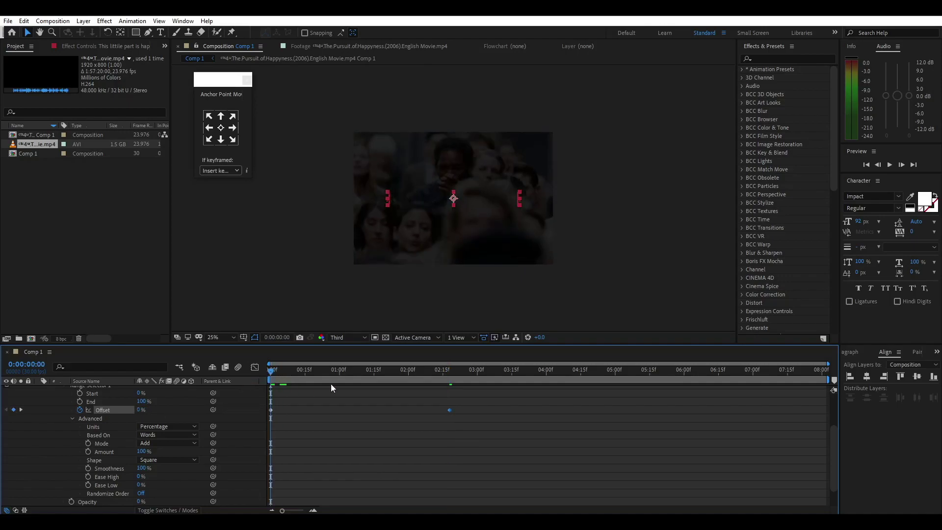
key(space)
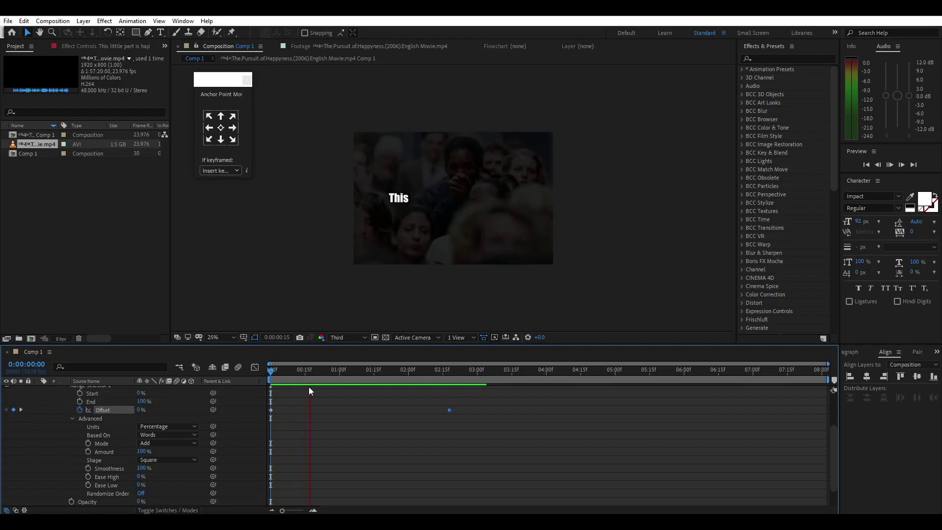
key(space)
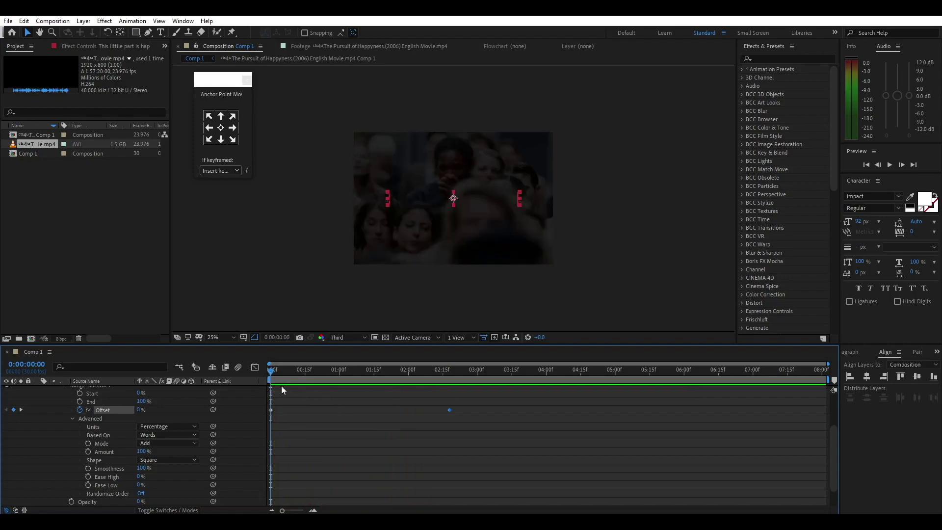
scroll(110, 420, up, 3)
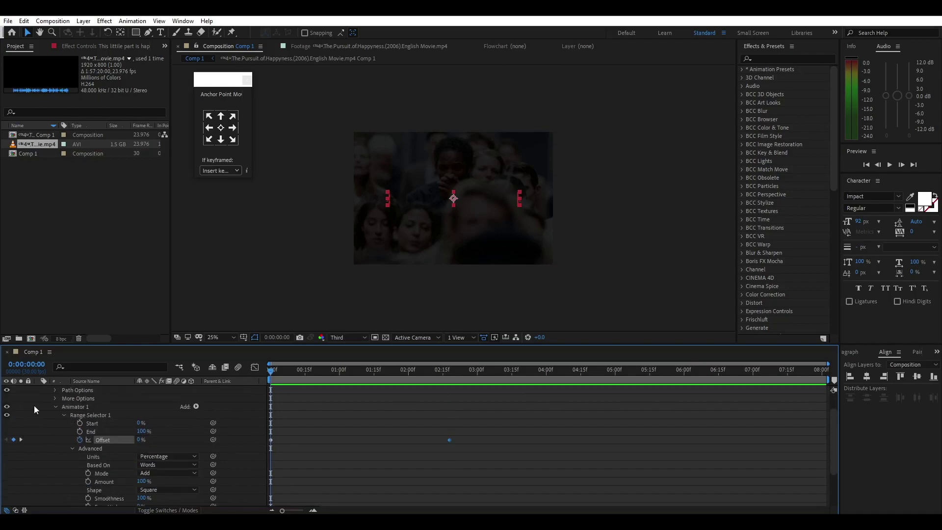
Step: Apply BCC Drop Shadow to the text layer, found by searching 'drop' in Effects & Presets
click(38, 390)
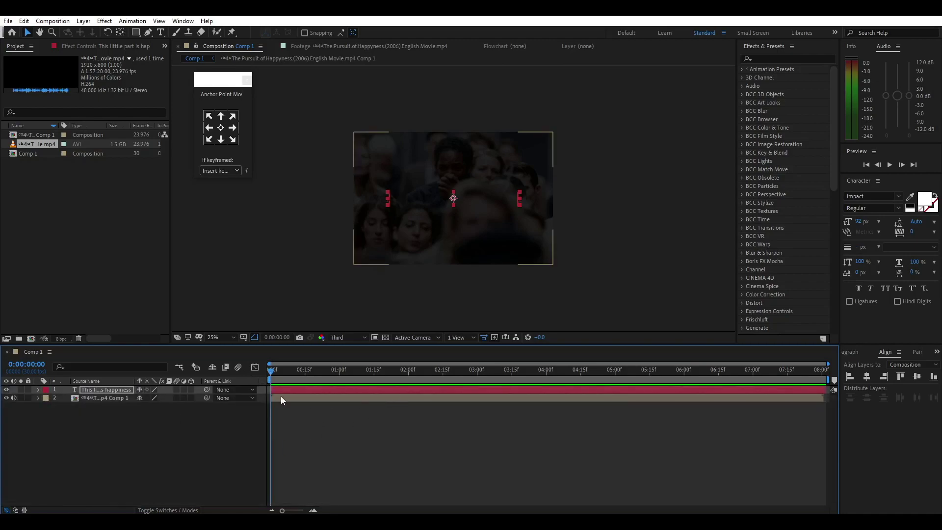
drag(281, 375, 482, 379)
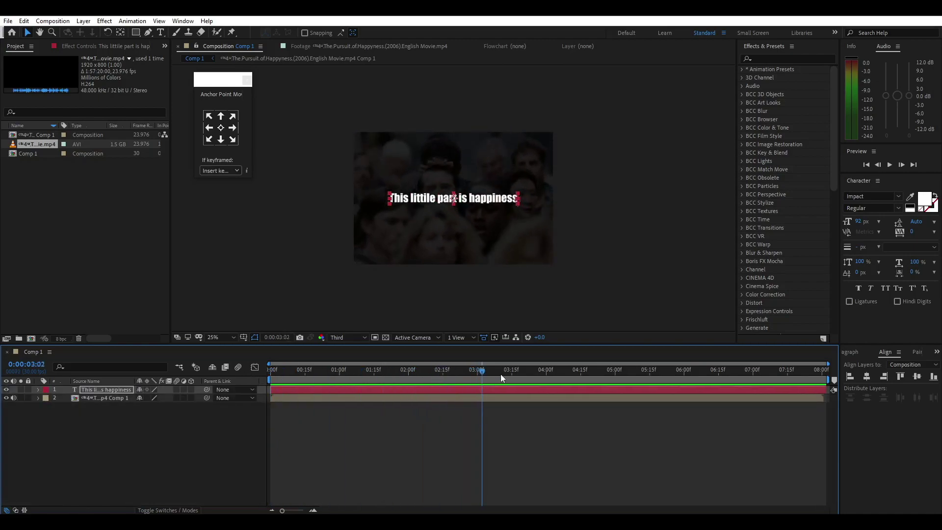
click(801, 58)
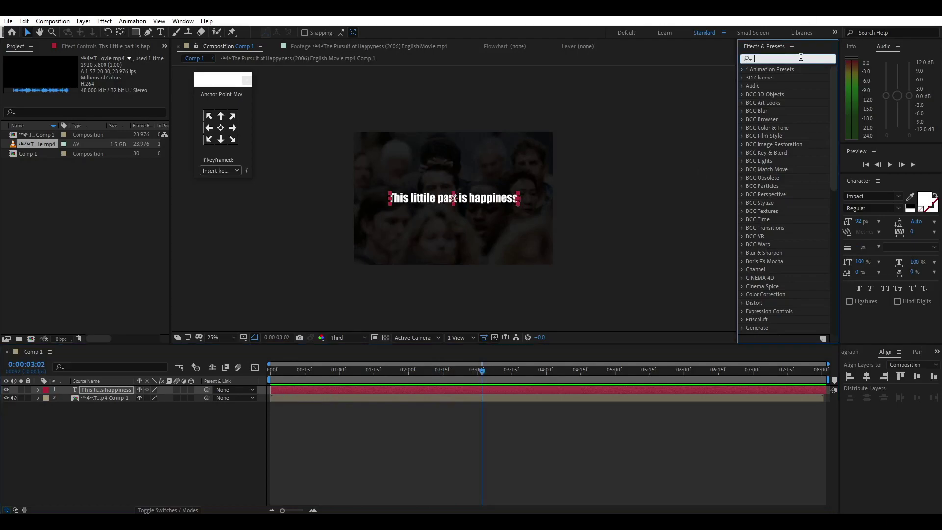
text(drop)
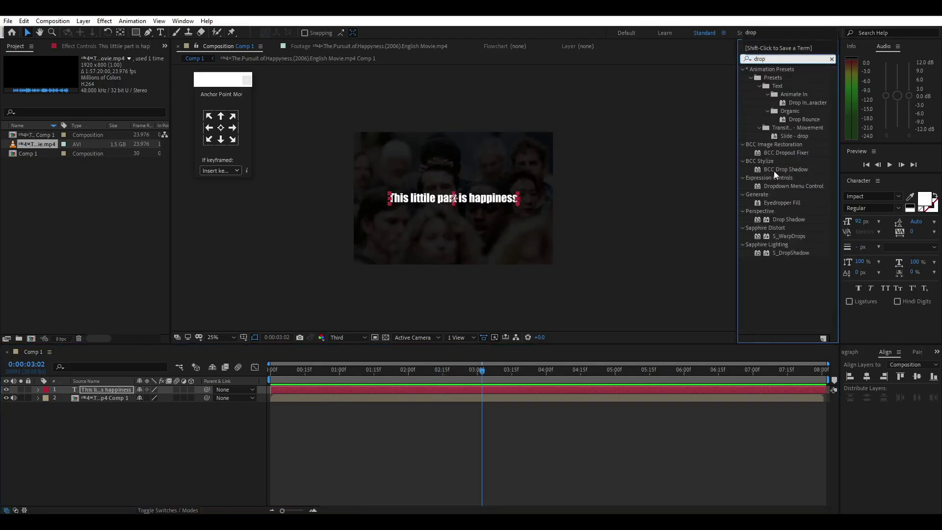
drag(775, 170, 472, 388)
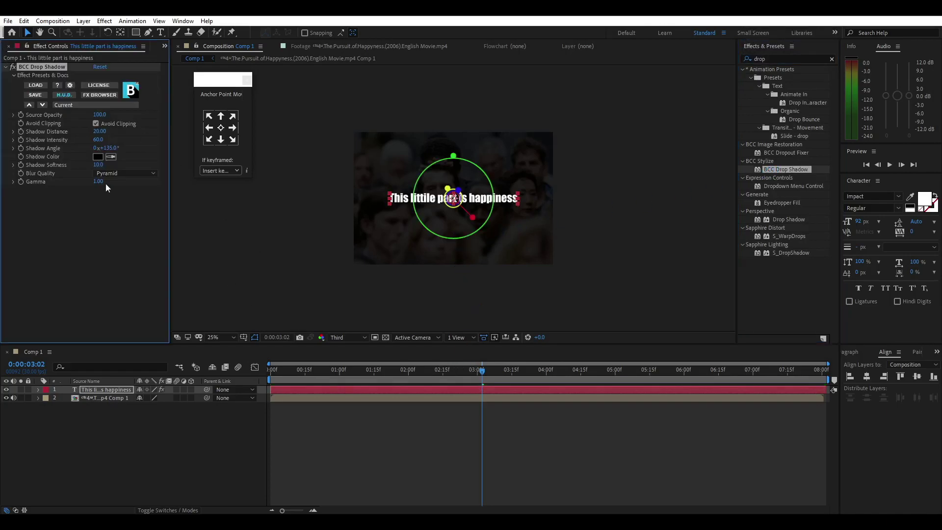
click(416, 433)
drag(316, 375, 248, 371)
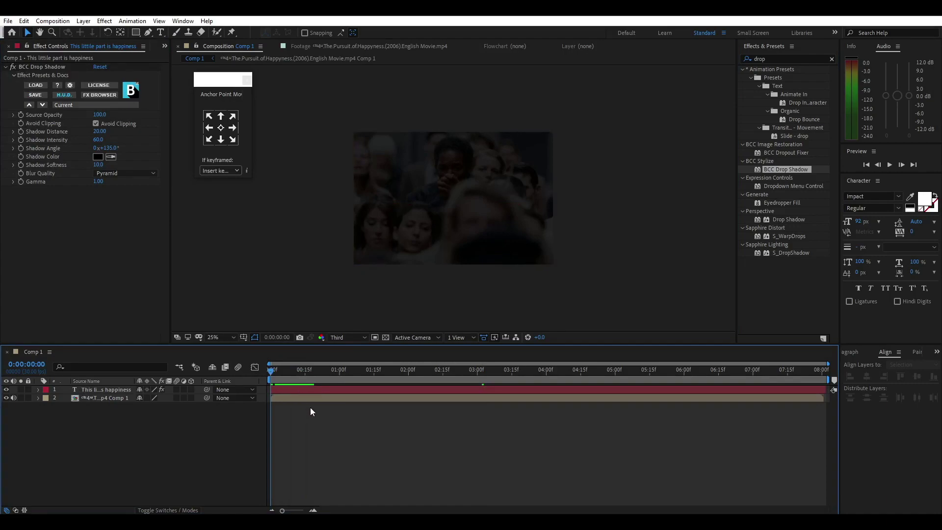
Step: Preview and scrub through the reveal to check the drop shadow
key(space)
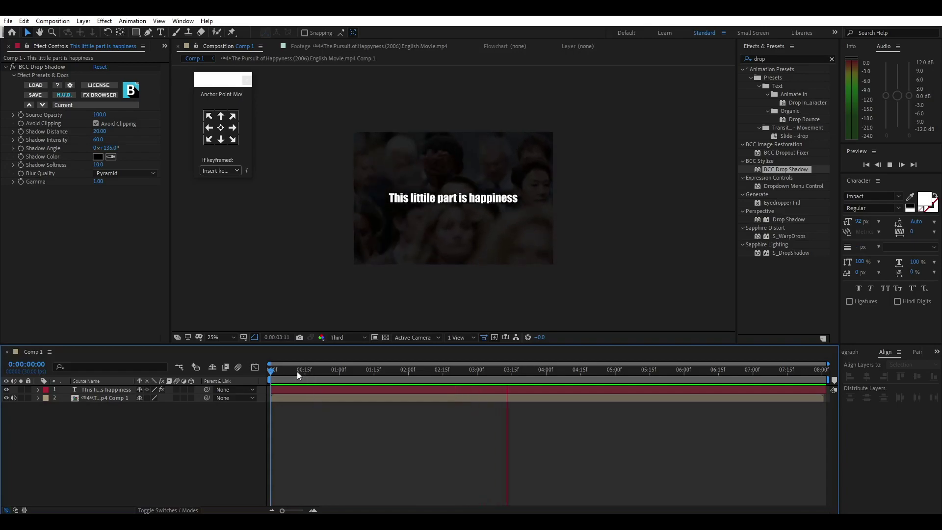
key(space)
key(space)
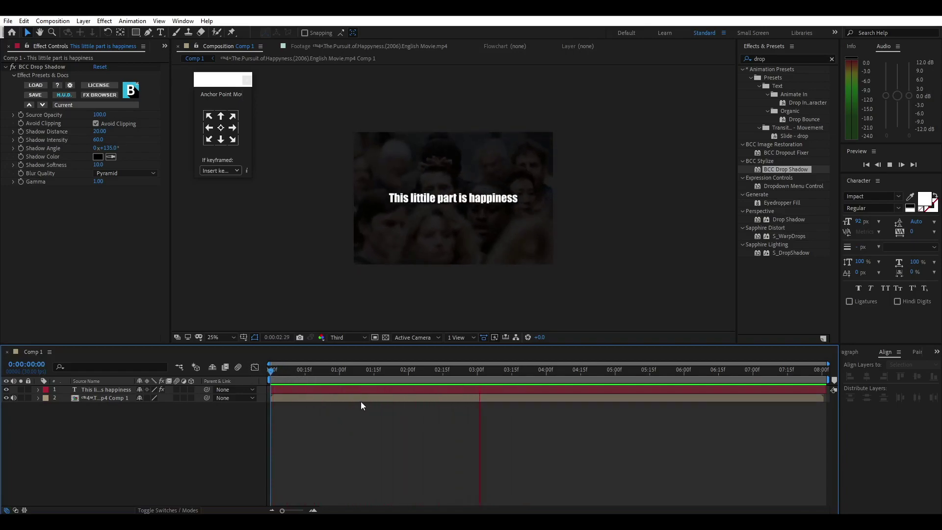
click(336, 372)
drag(337, 372, 386, 378)
Step: Apply Easy Ease (F9) to both Offset keyframes and preview the smoother reveal
click(396, 390)
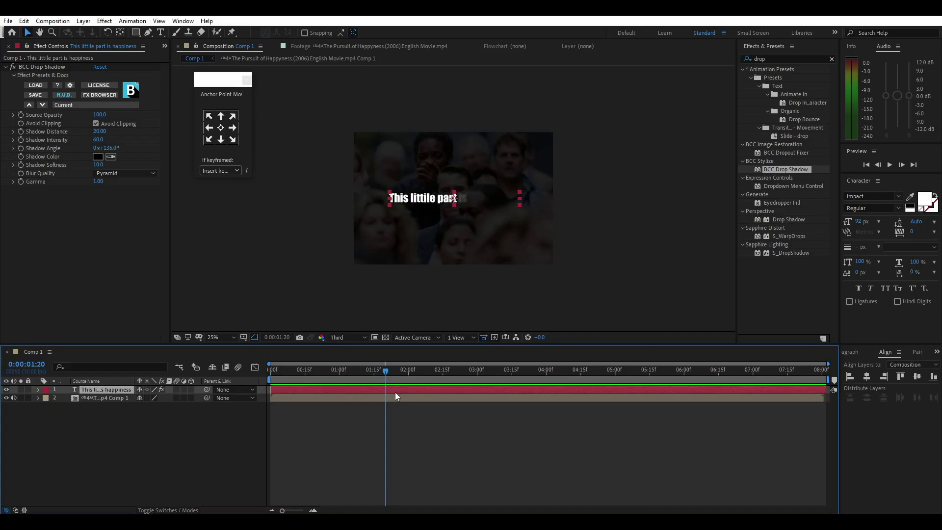
key(u)
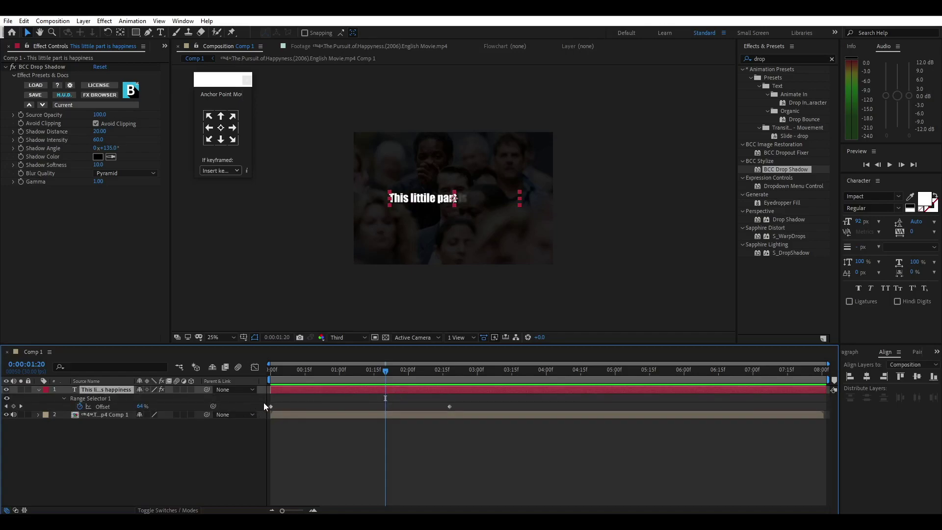
drag(263, 404, 463, 409)
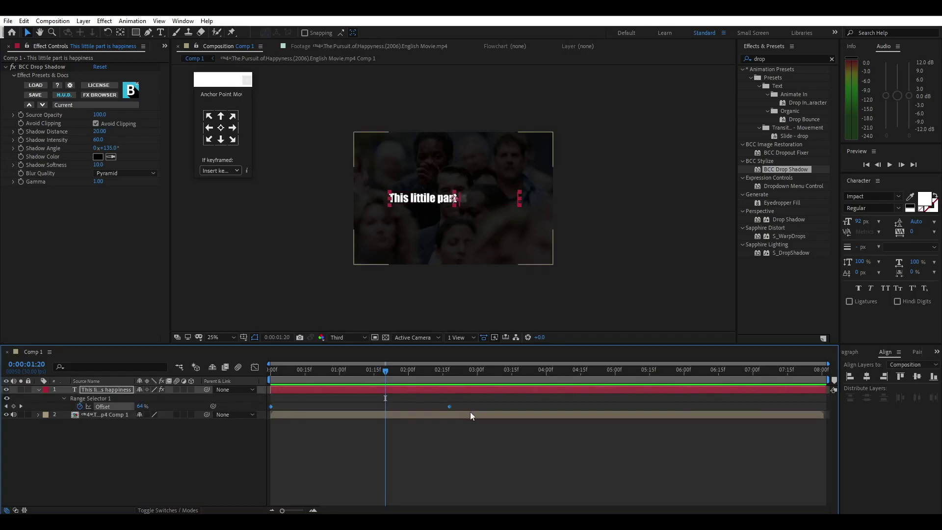
key(F9)
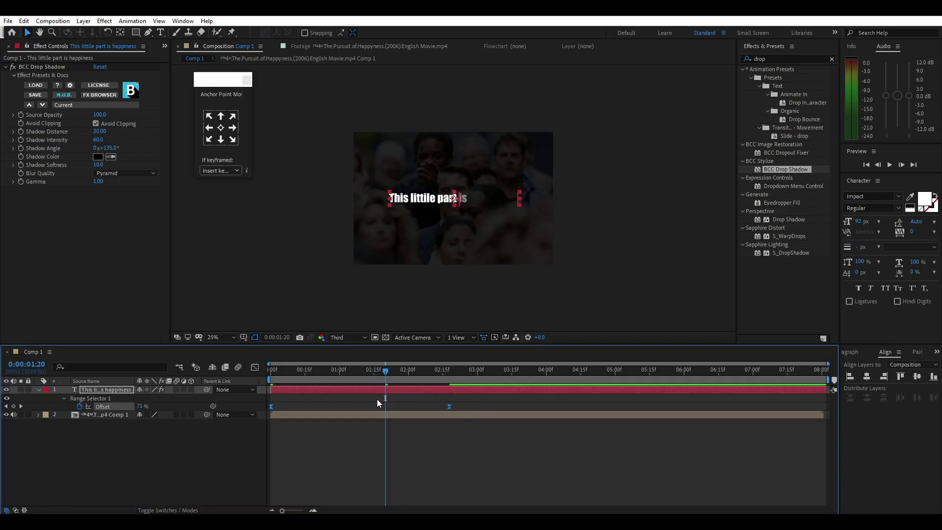
key(space)
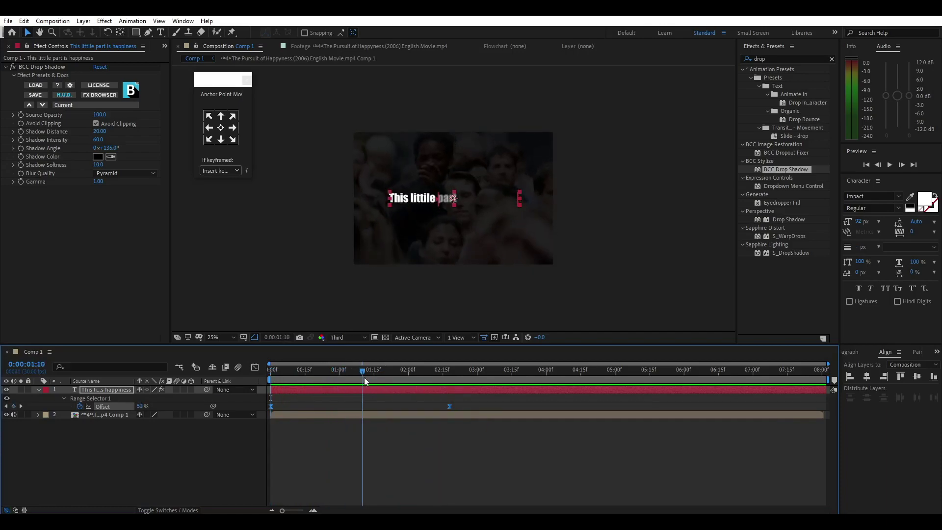
drag(364, 378, 478, 409)
click(444, 446)
Step: Drag the final Offset keyframe to about 0:00:03:00 and preview the slower reveal
drag(441, 377, 260, 380)
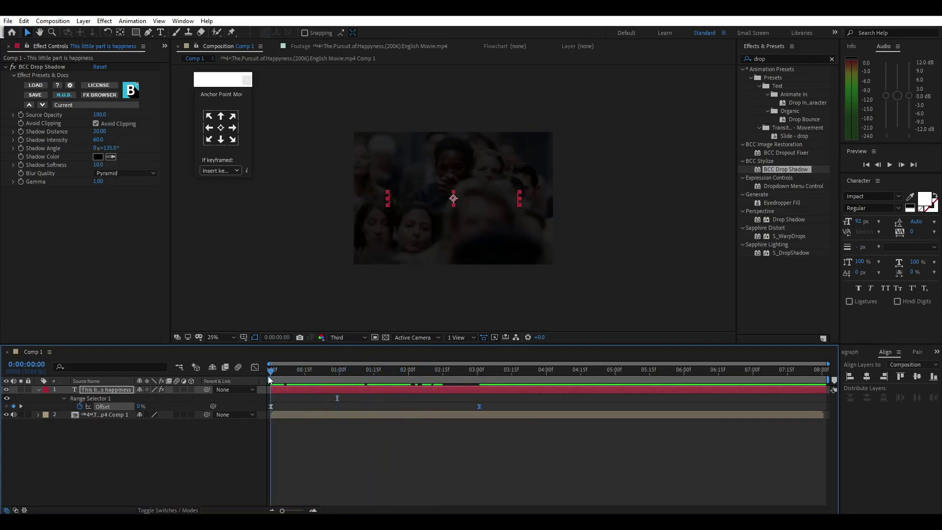
key(space)
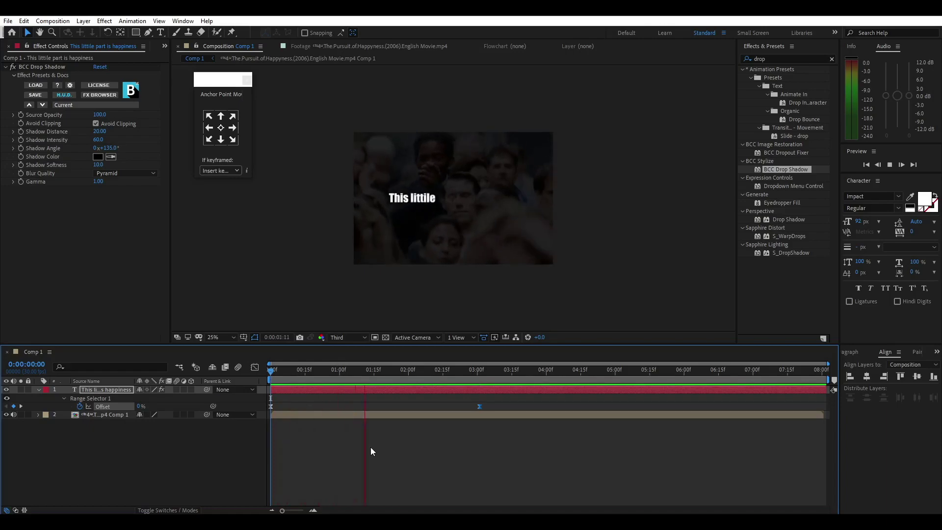